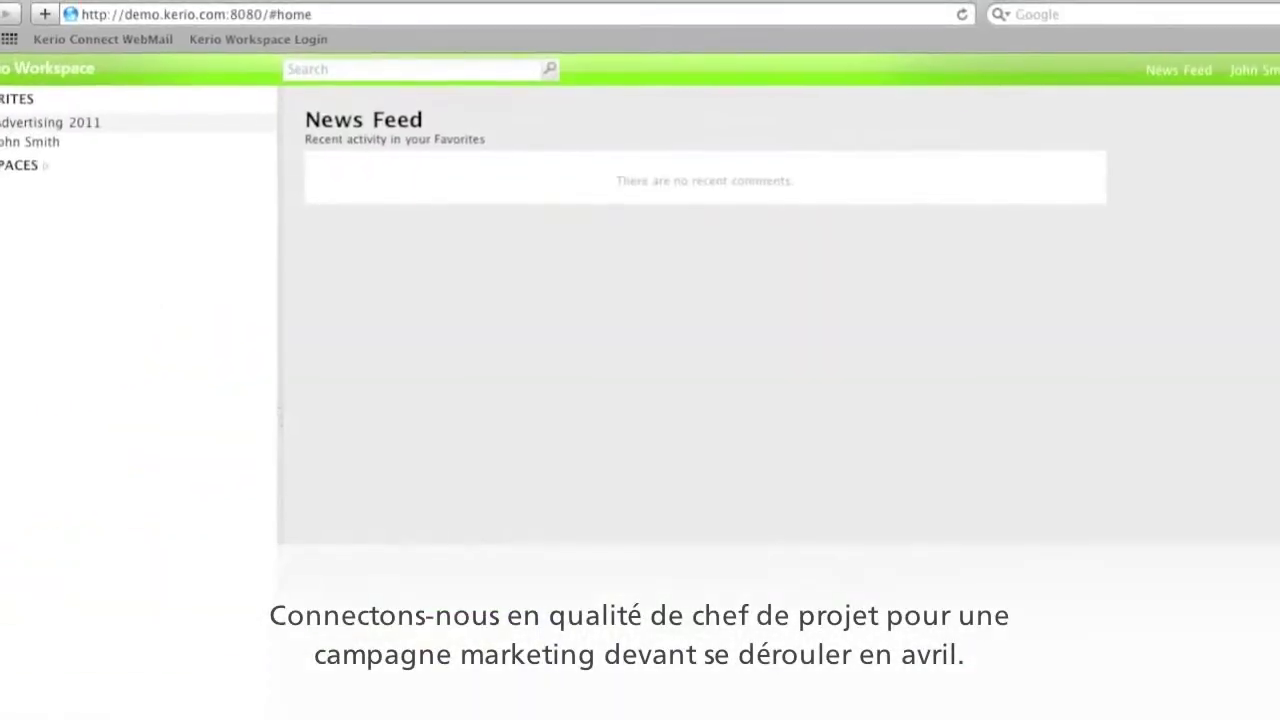
Step: Create a new page named 'd. April' in the Kerio Workspace space
click(0, 198)
click(50, 204)
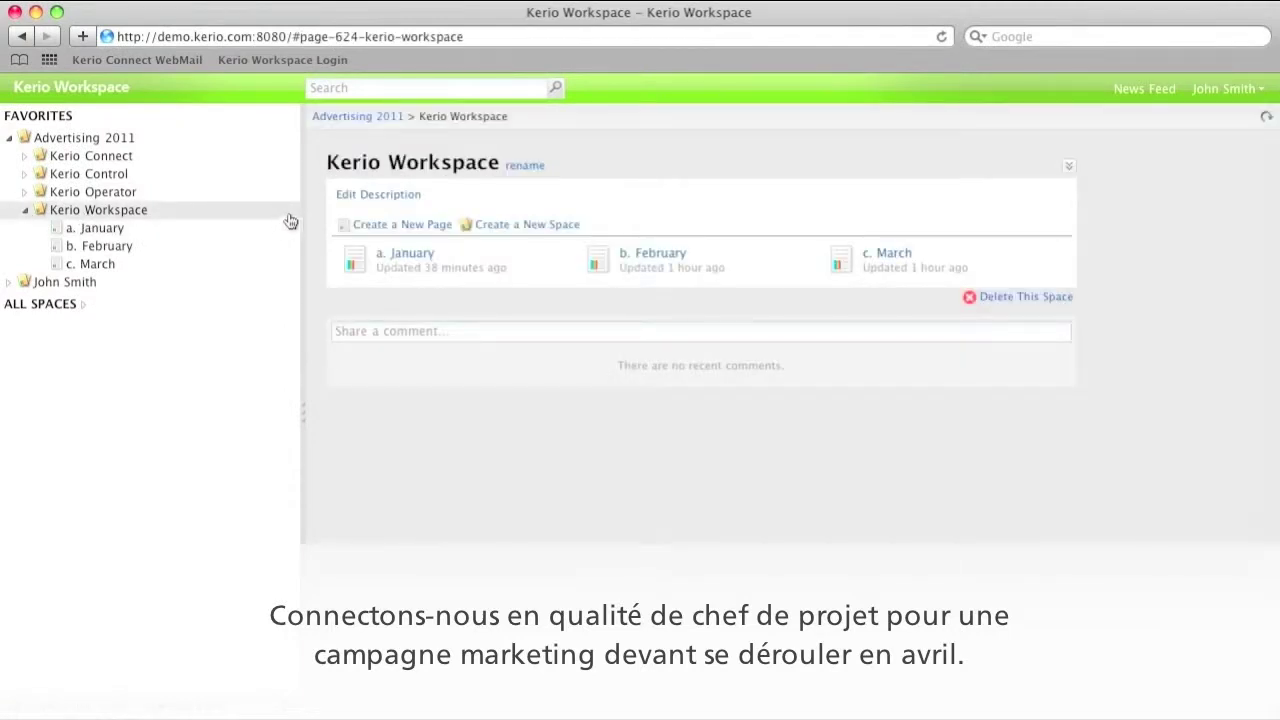
click(390, 226)
text(d. A)
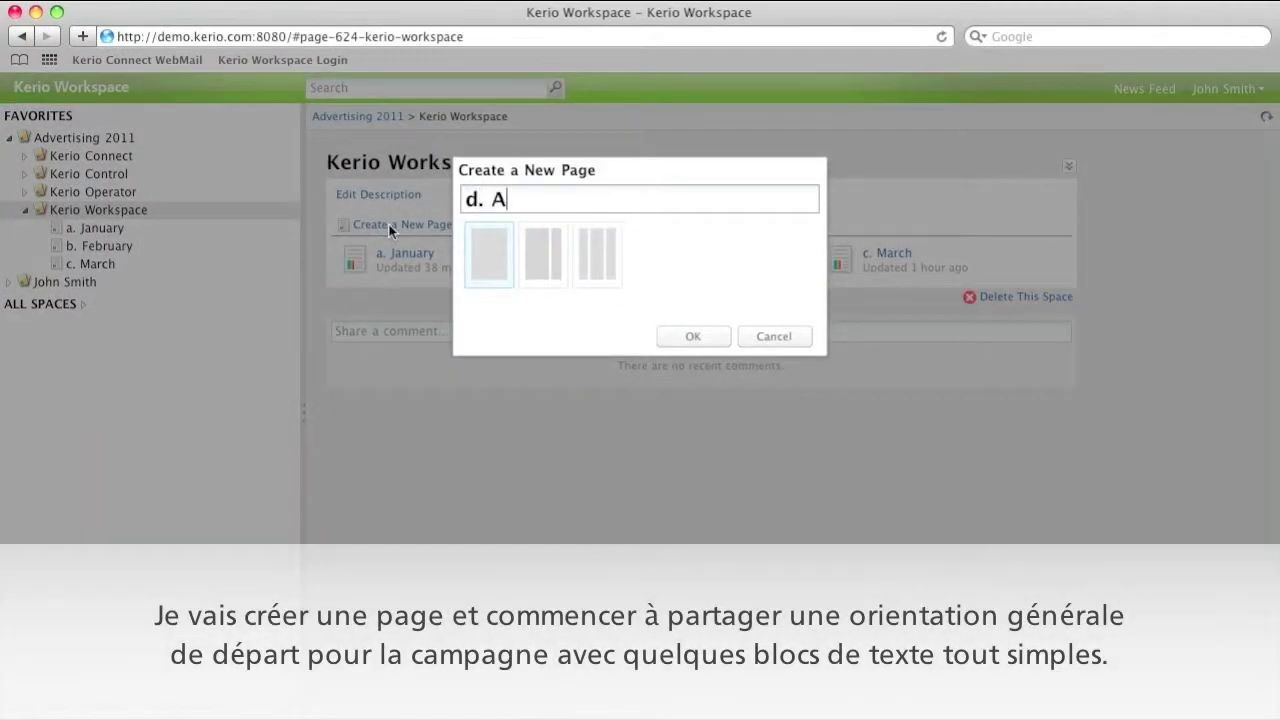
text(pril)
key(Return)
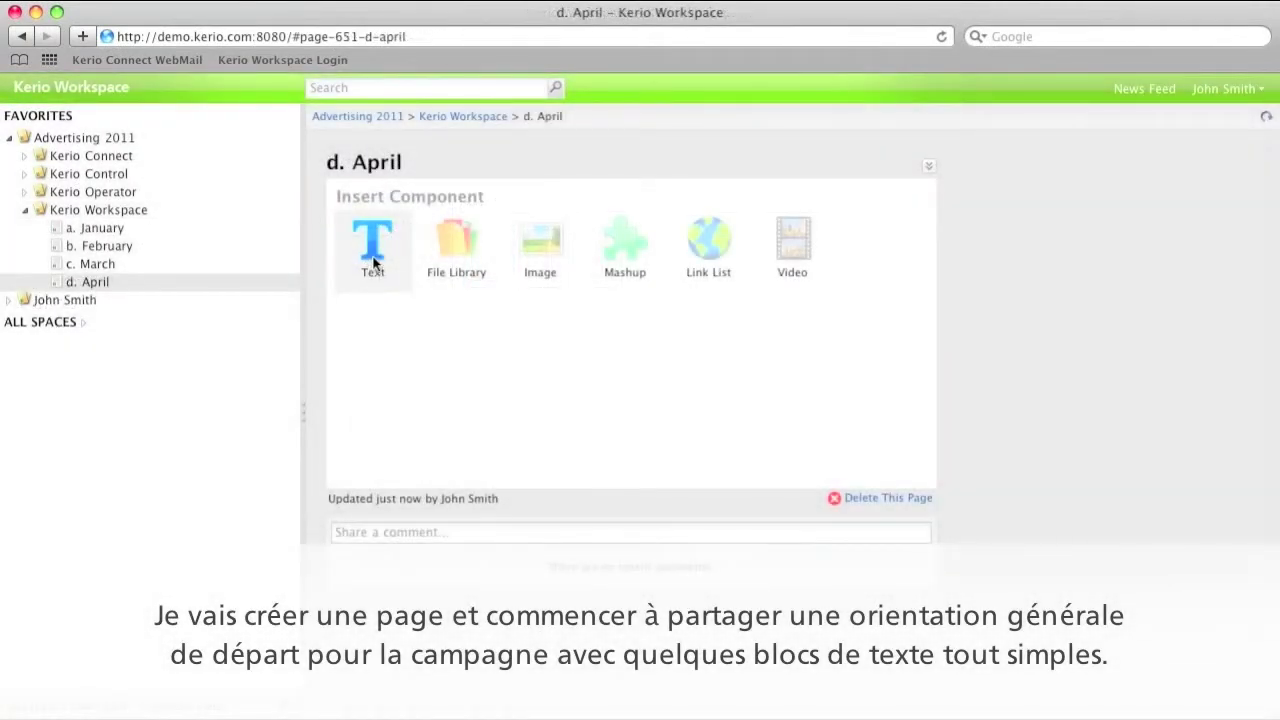
Step: Add a 'Webinar Description' text block and paste in the full webinar description
click(373, 256)
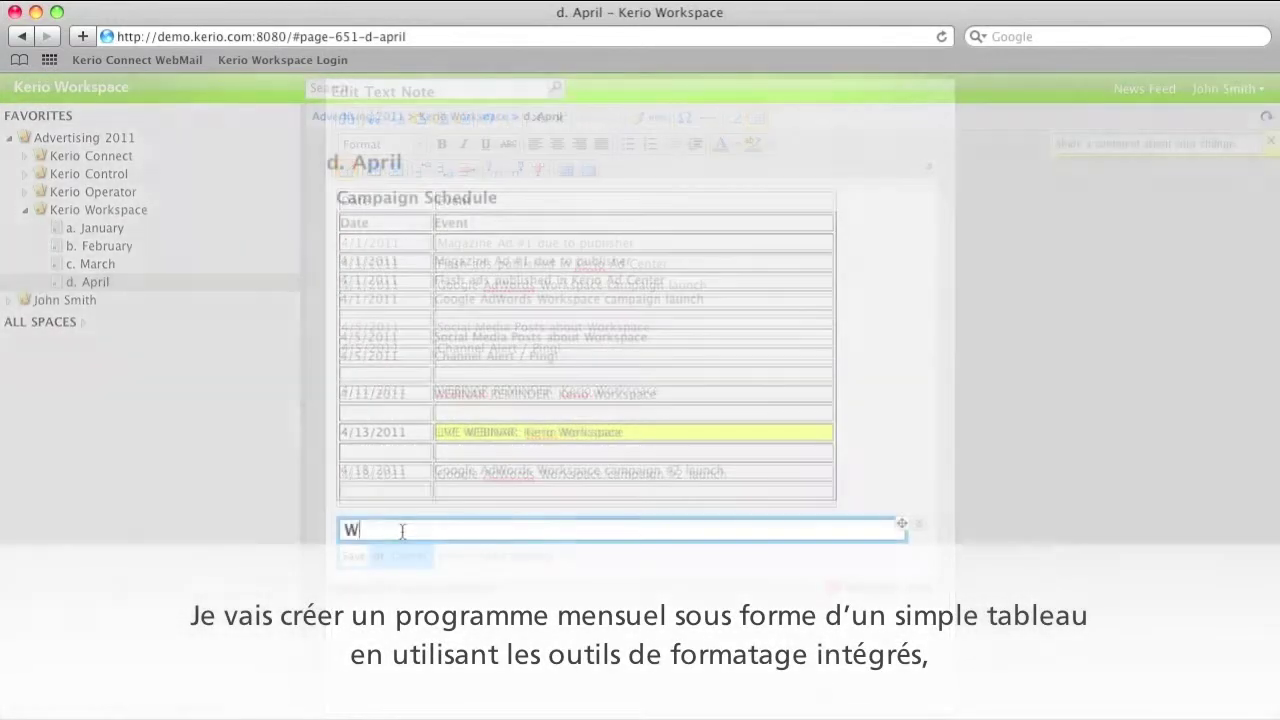
text(ebinar Des)
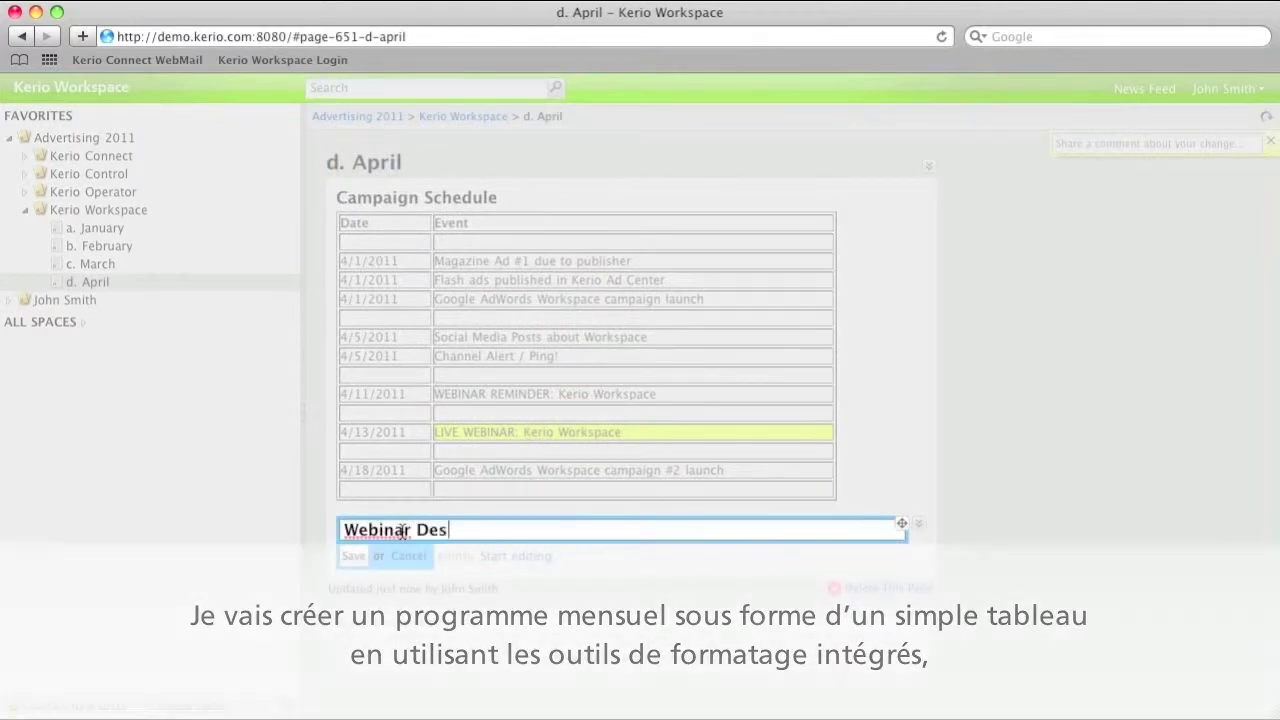
text(cription)
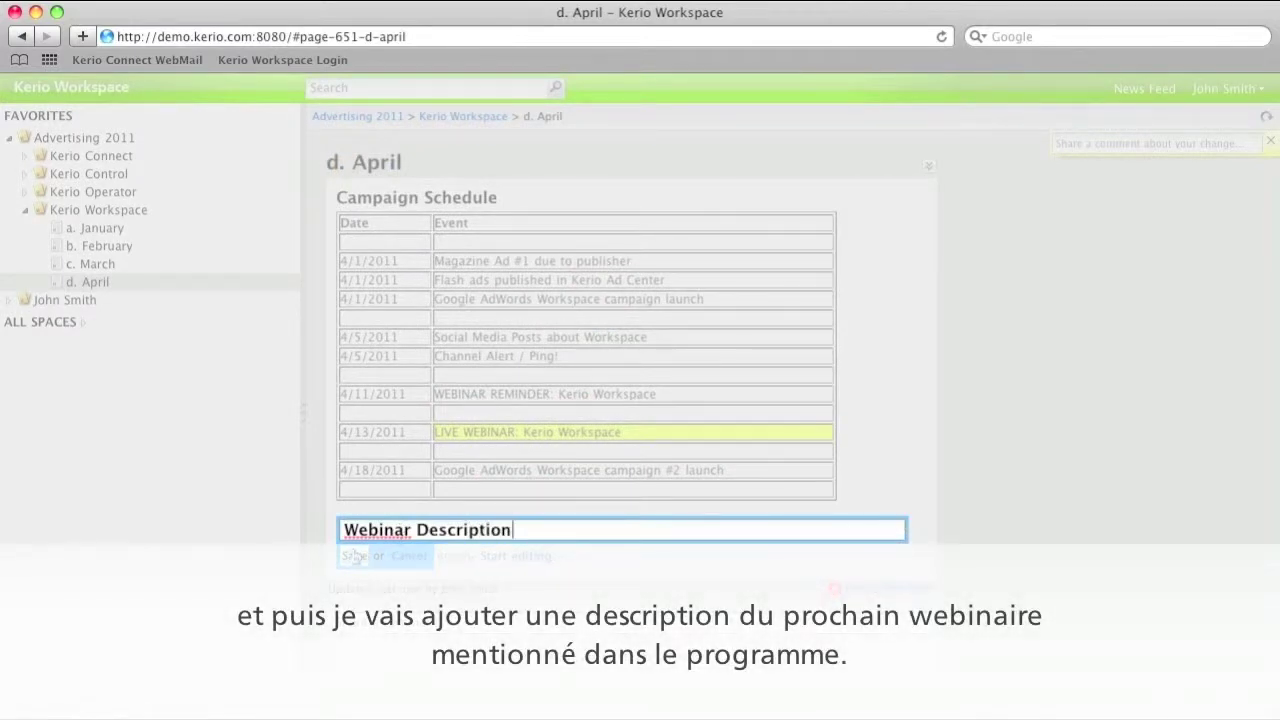
click(352, 557)
text(In this Live Webinar, we put Kerio Workspace to the test in a real-world scenario to show how powerful it can be. Watch as we create a forum for discussion, a place to share and edit files, and a hot-spot for collaboration, all in a single page.  Learn more about: Creating a forum for project discussions Embedding external web content Collaborating on files using native desktop applications Searching for documents and content in a single, shared location Managing sharing permissions  Who should watch: IT Solution Providers Independent Consultants Small business IT managers, owners and operators)
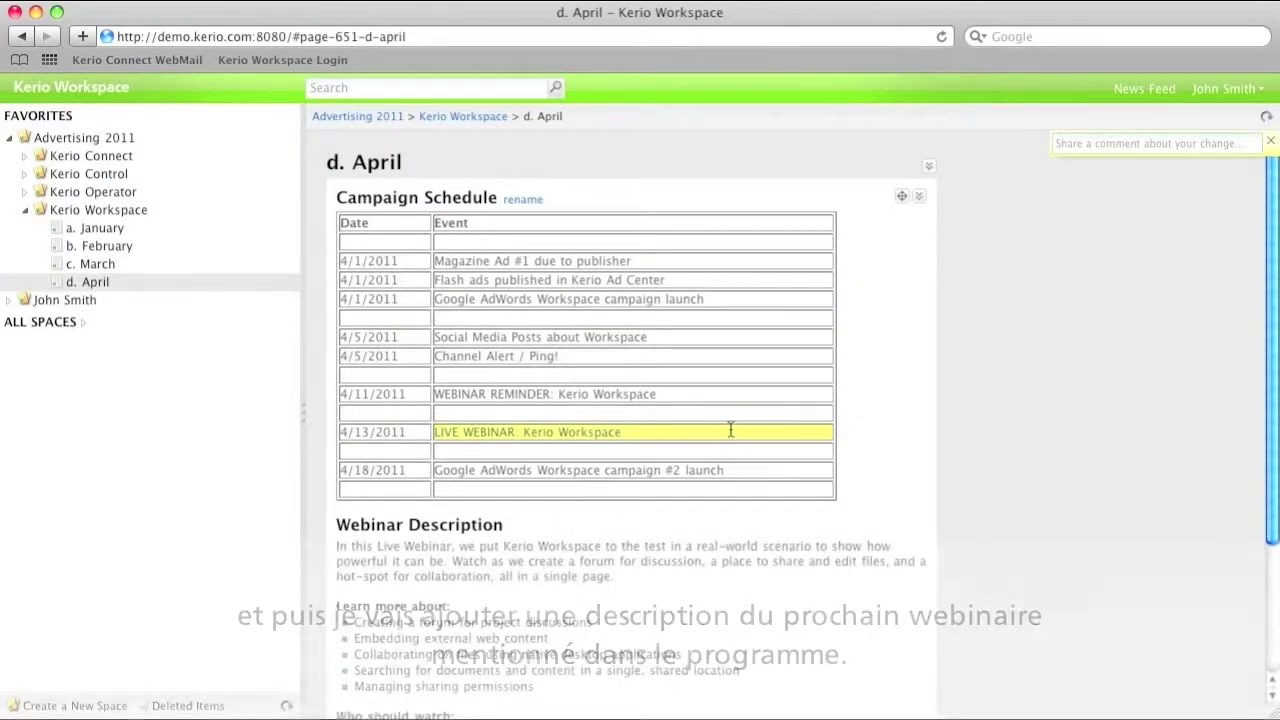
scroll(731, 429, down, 3)
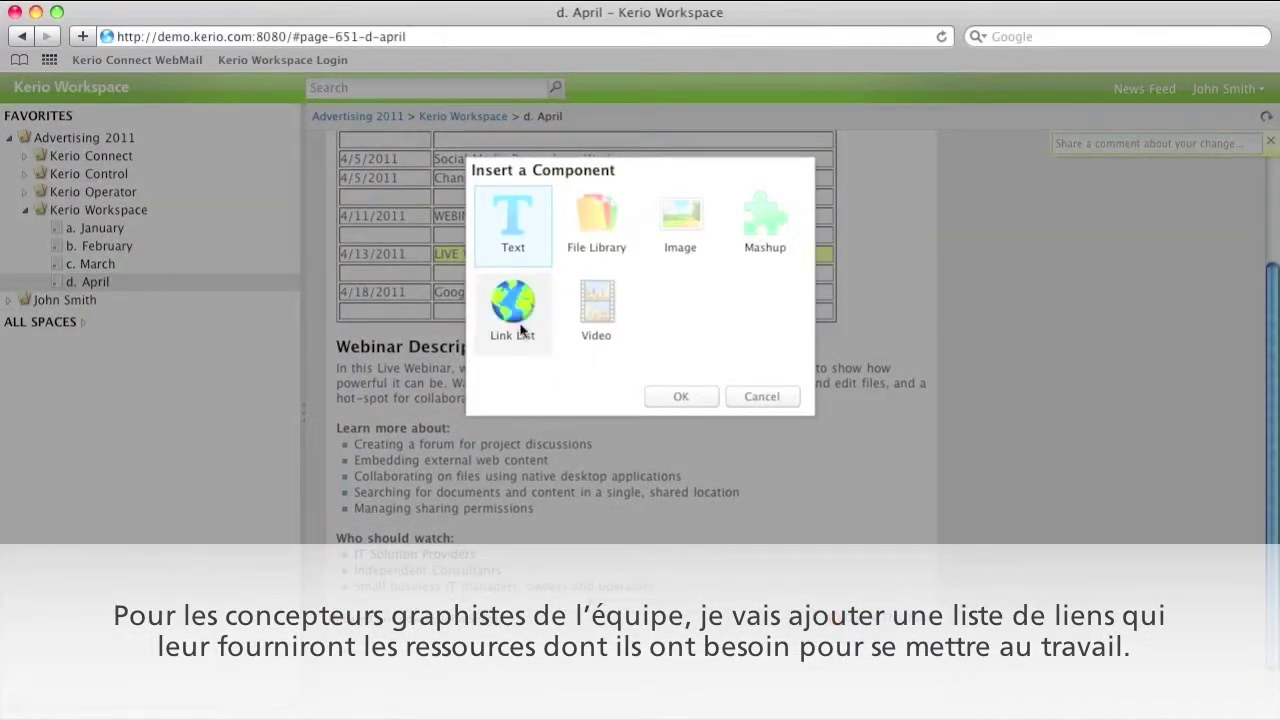
Step: Add an Ad Specs link list holding Print Ad Specs PDF and Web Ad Specs links
double_click(513, 310)
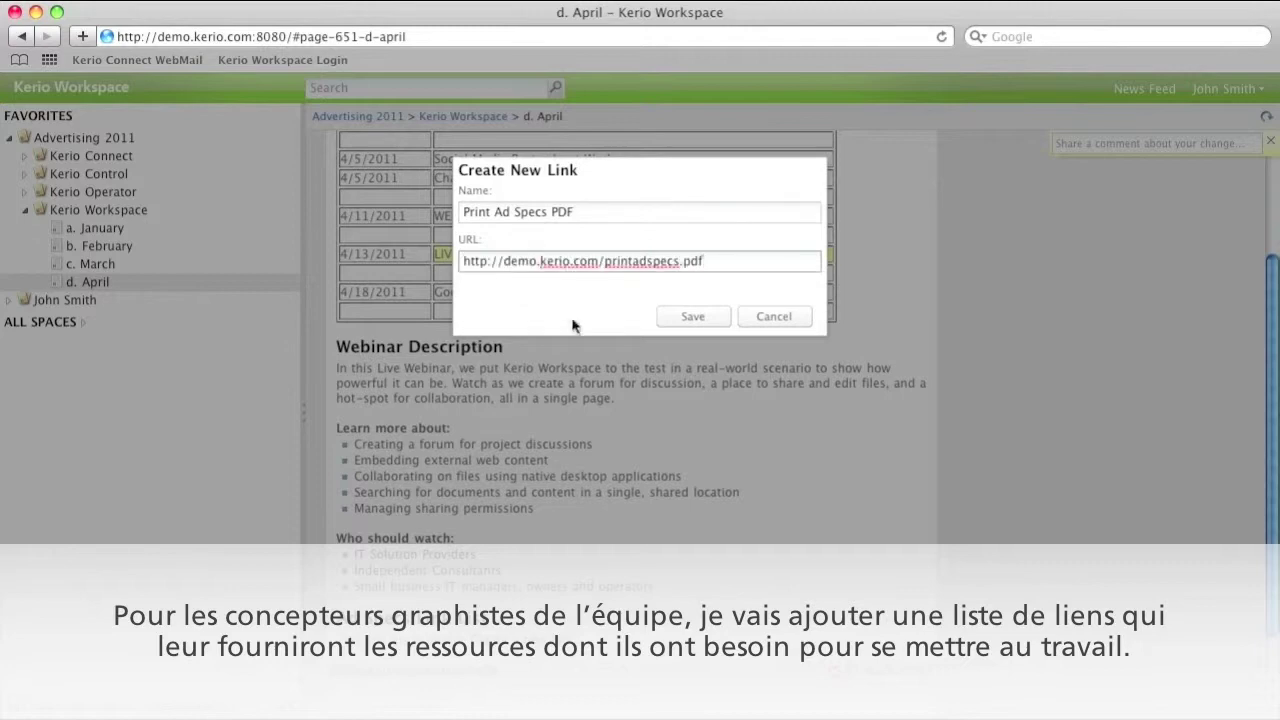
click(662, 314)
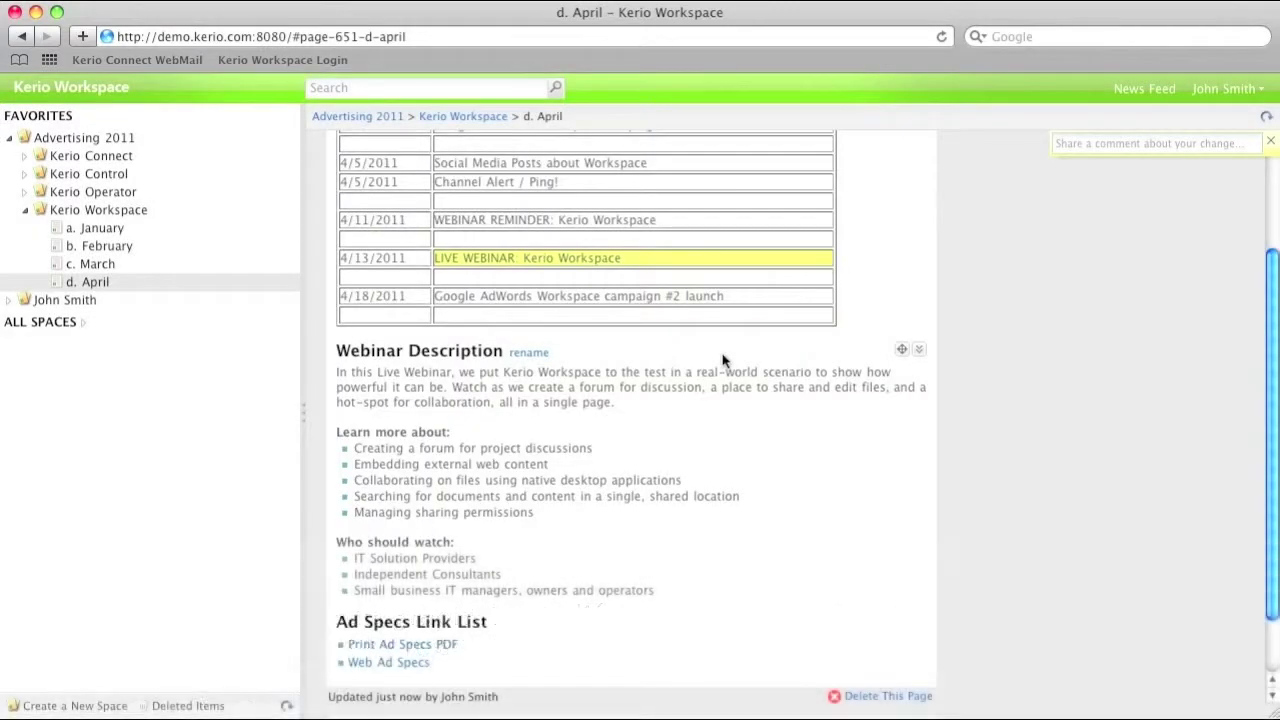
scroll(722, 357, up, 2)
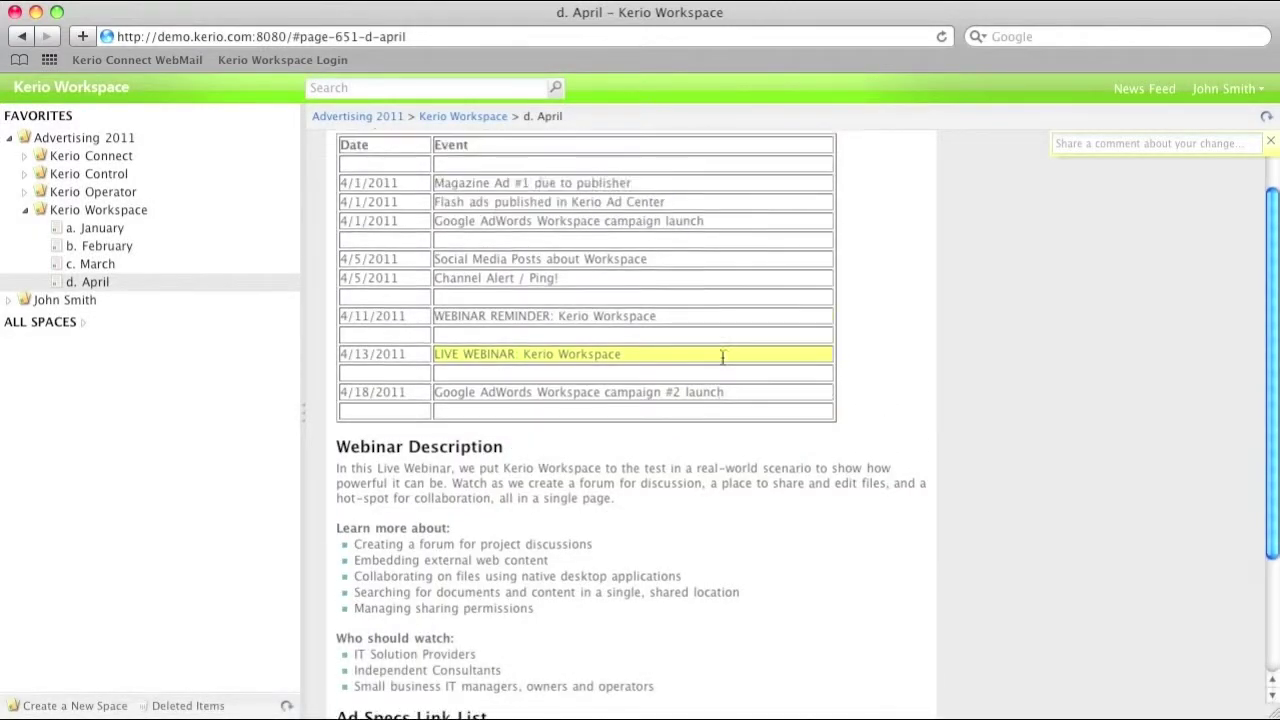
scroll(722, 357, up, 2)
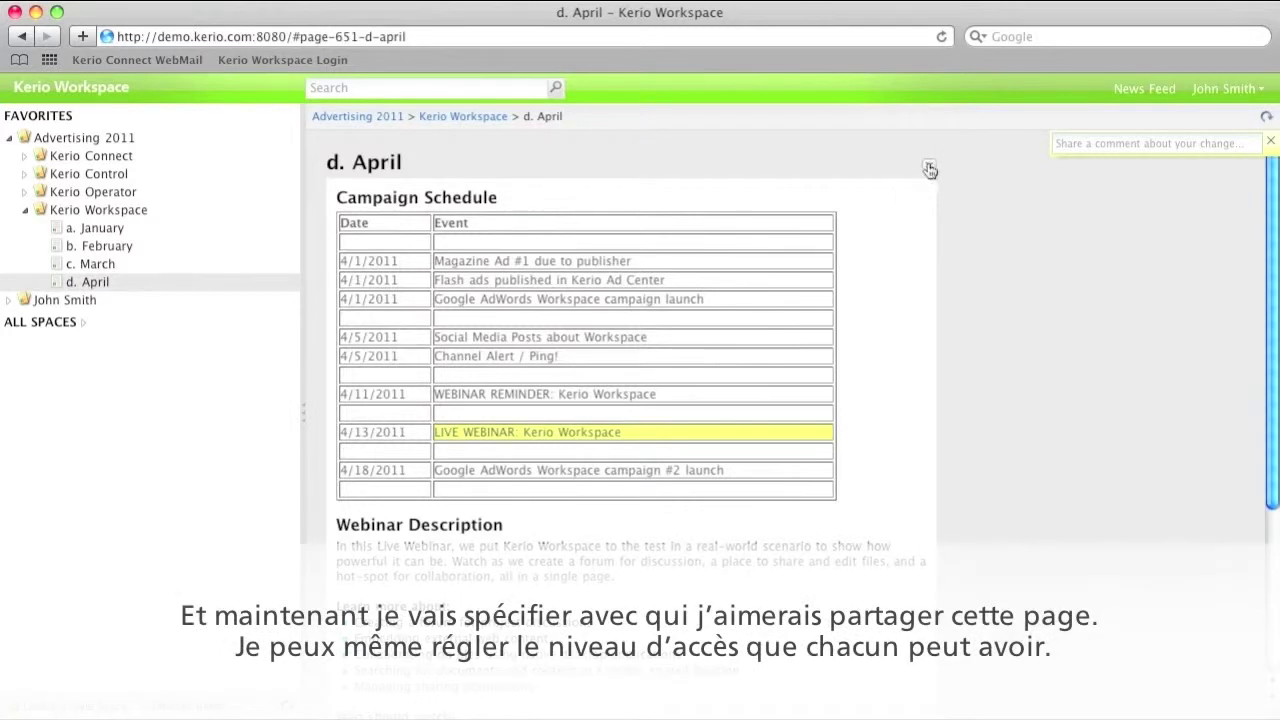
Step: Set who the d. April page is shared with and e-mail the team a link
click(858, 262)
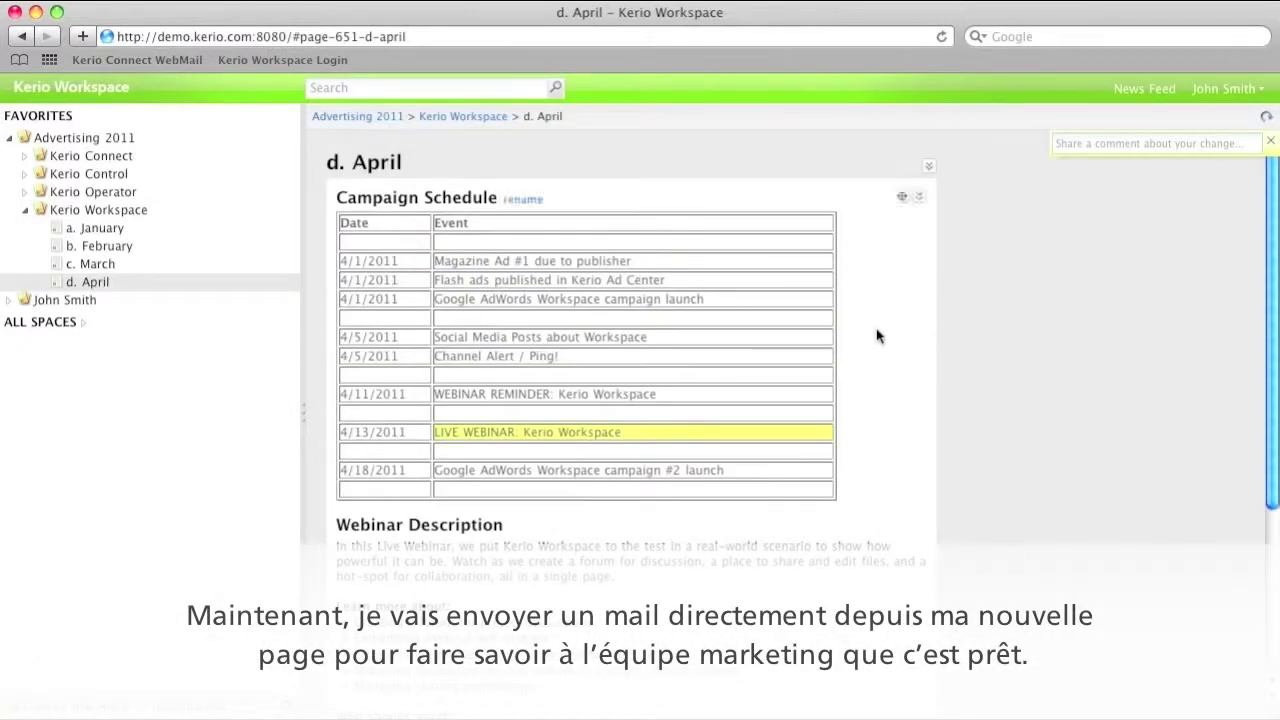
click(929, 167)
click(889, 237)
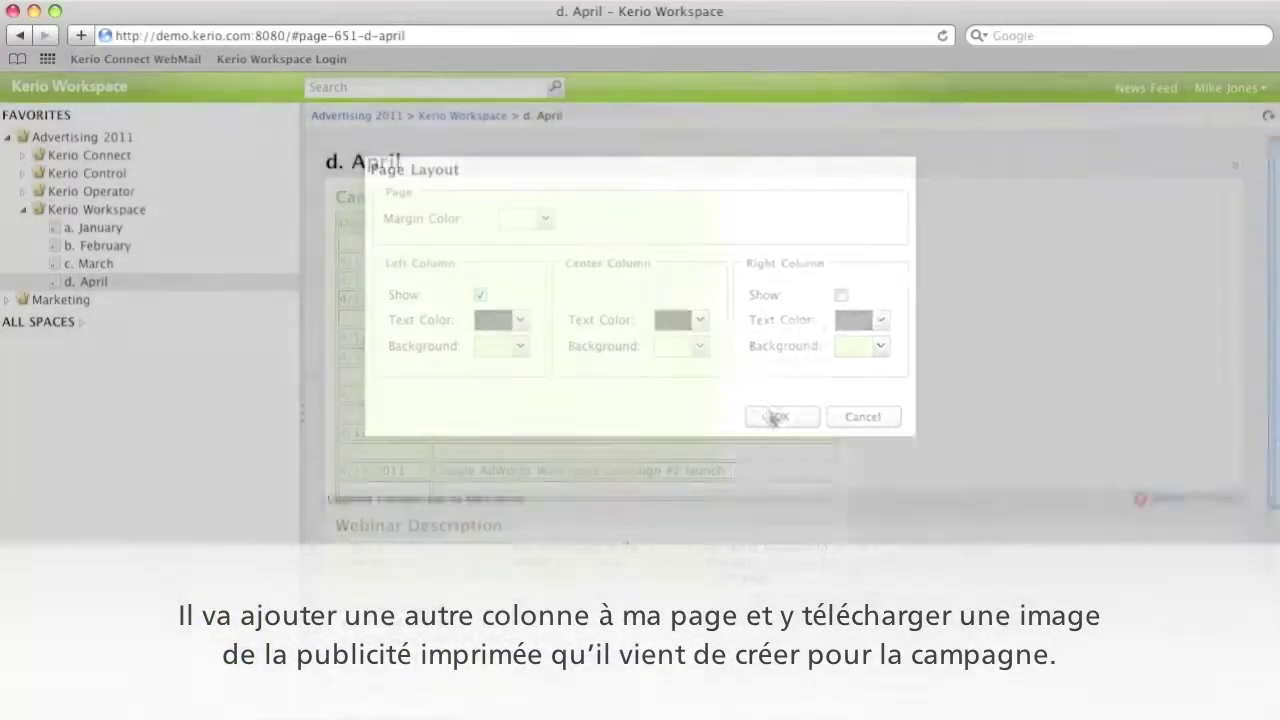
Step: Insert an image component in the new left column showing the Magazine Ad #1 image
click(511, 190)
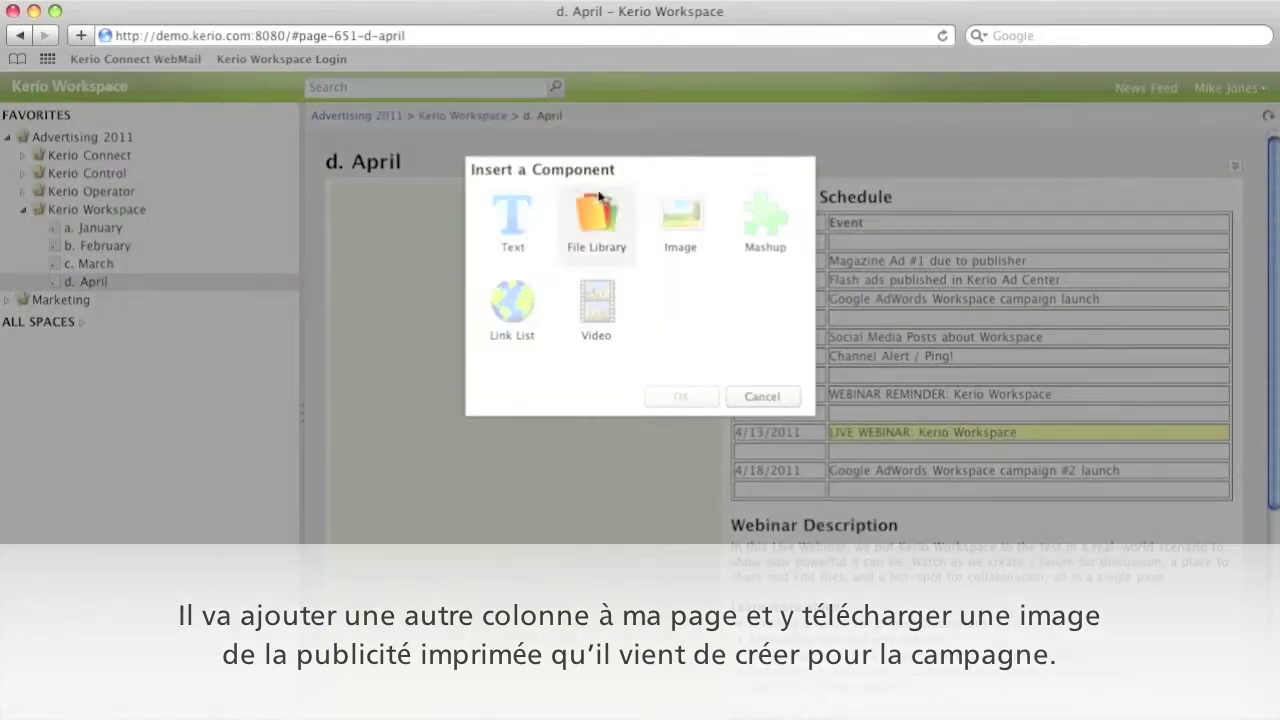
click(681, 397)
double_click(560, 194)
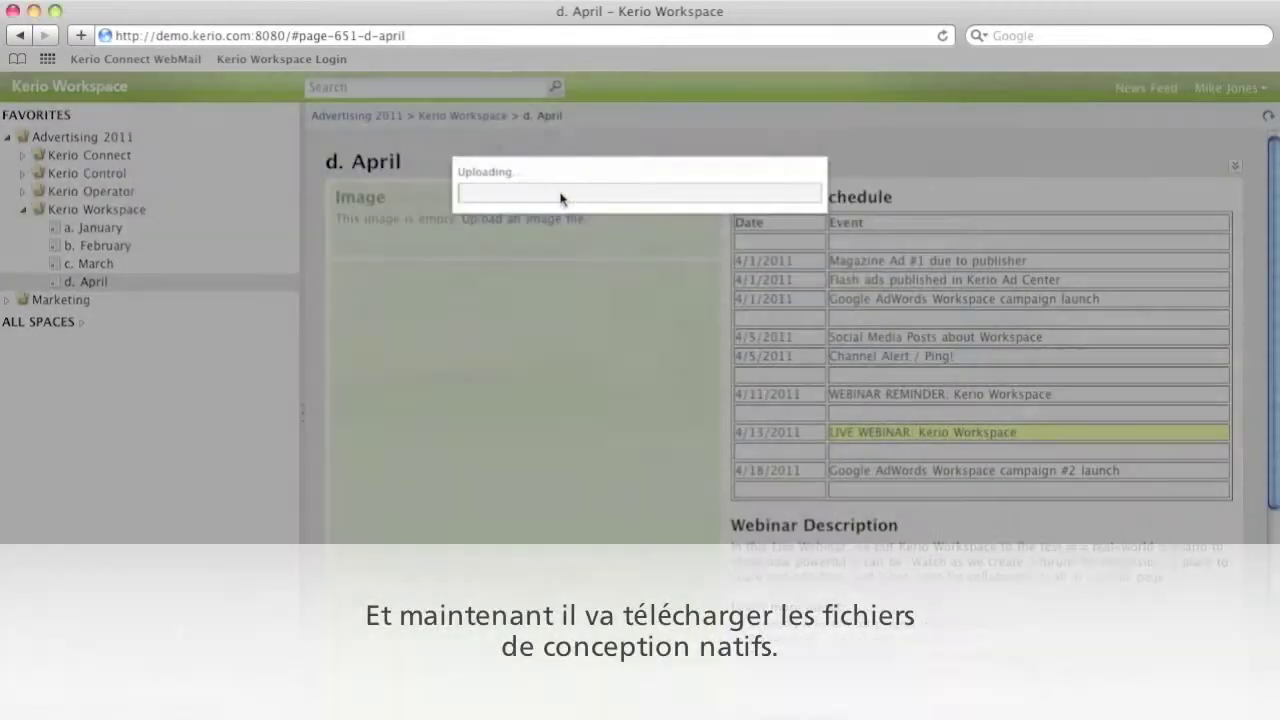
Step: Add a file library below it with Kerio_Workspace_MagAd#1.pdf and .psd
click(527, 436)
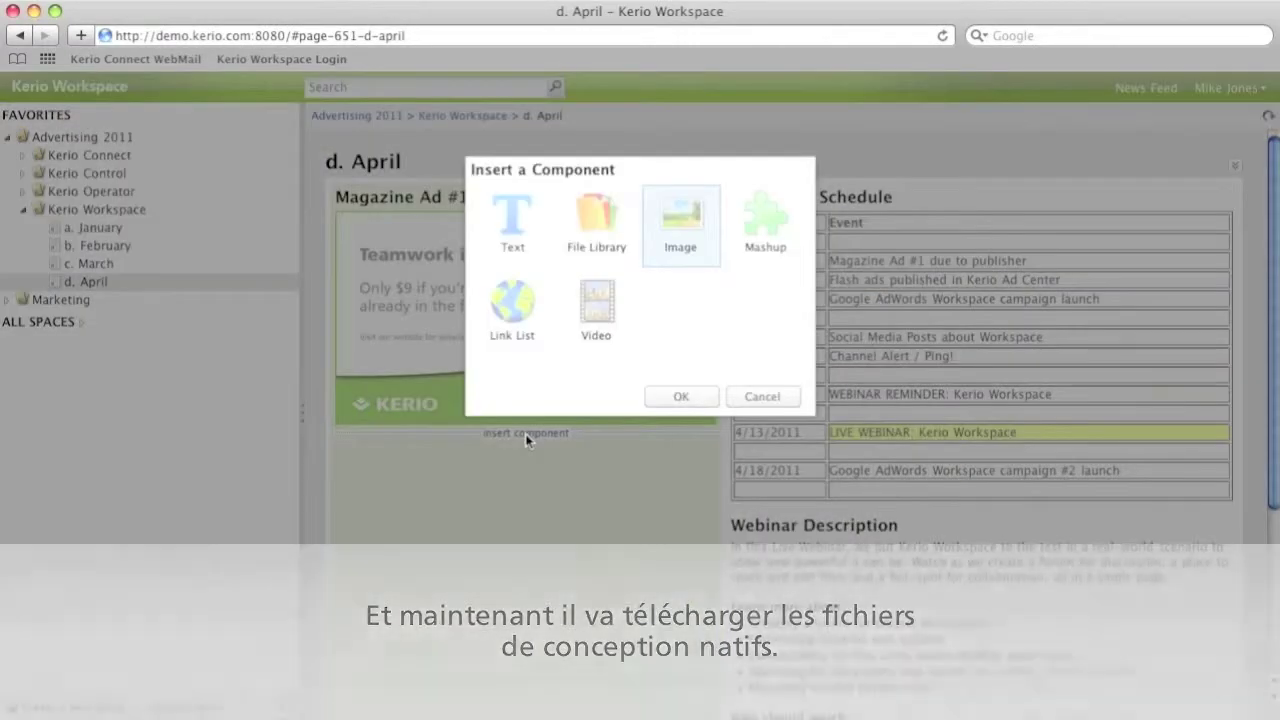
click(681, 397)
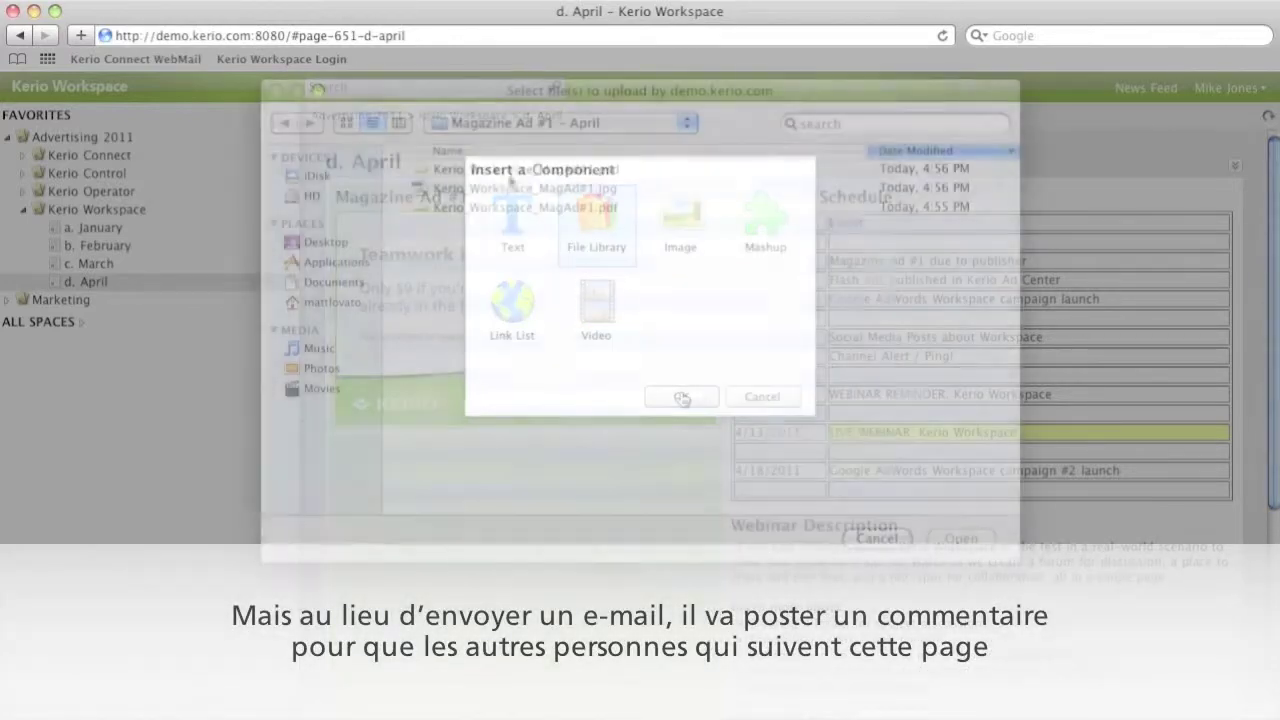
key(Return)
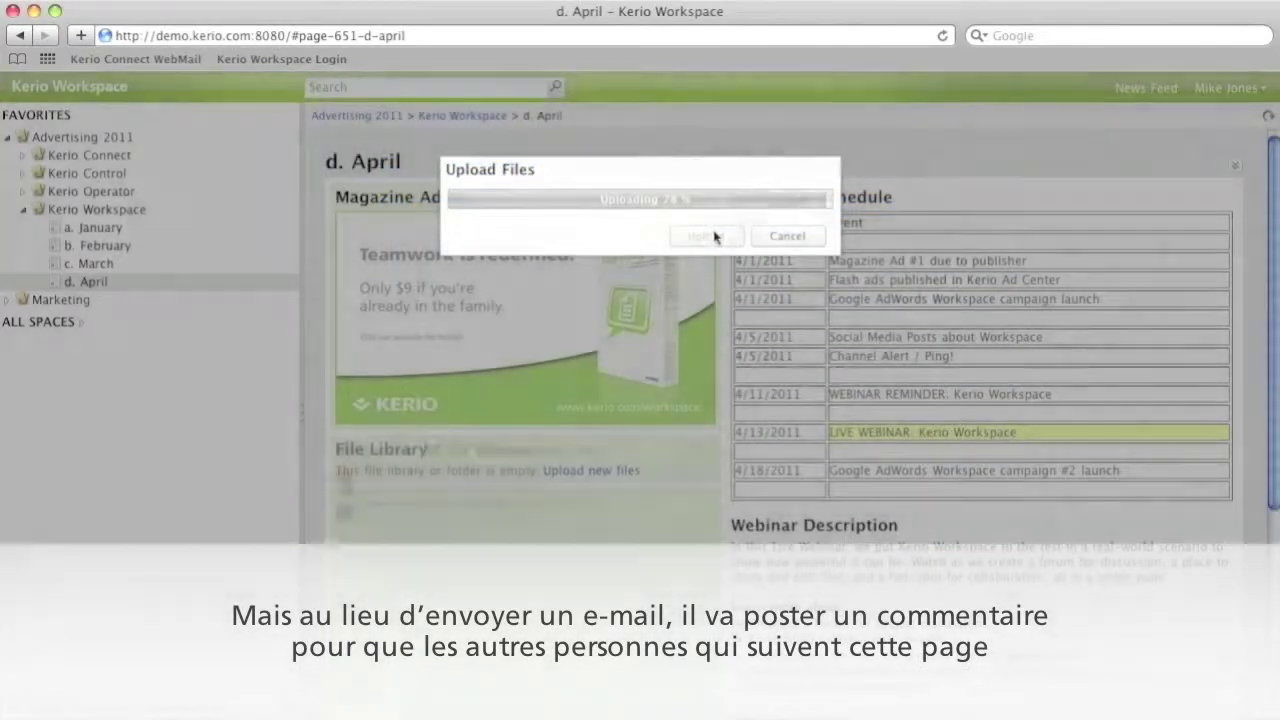
scroll(636, 527, down, 5)
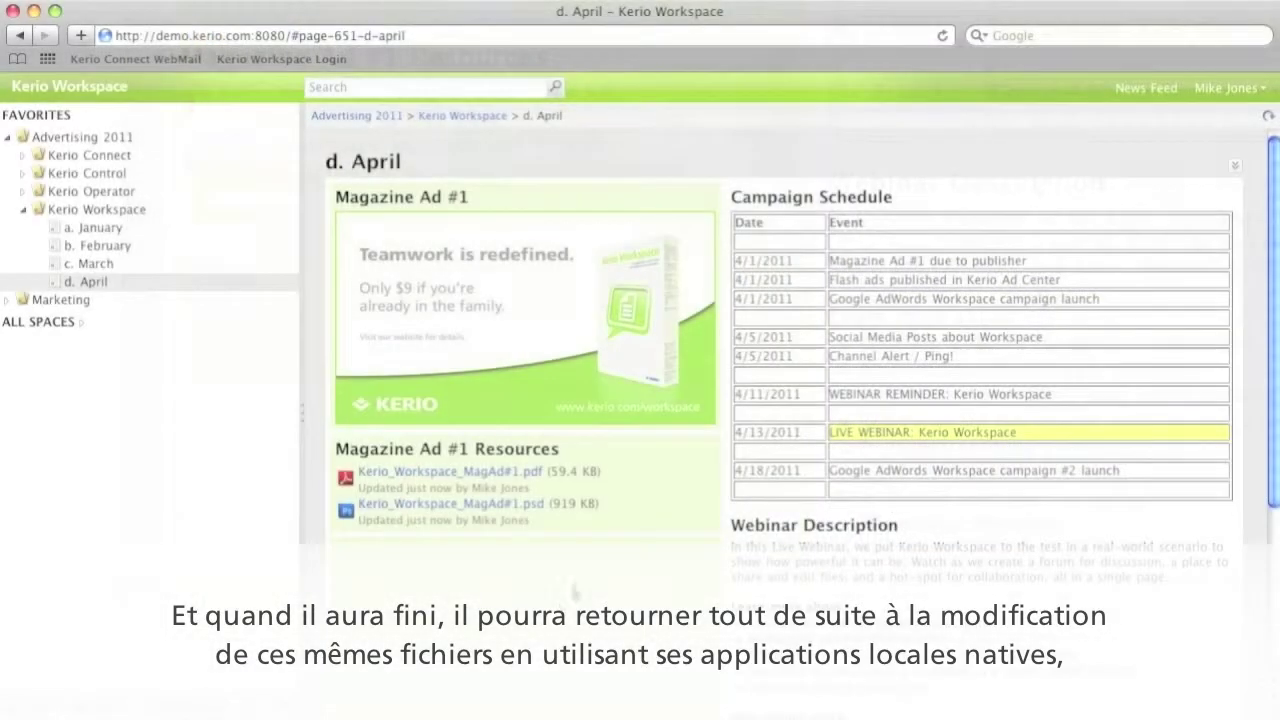
Step: Download the magazine ad PSD file from the d. April page
click(768, 68)
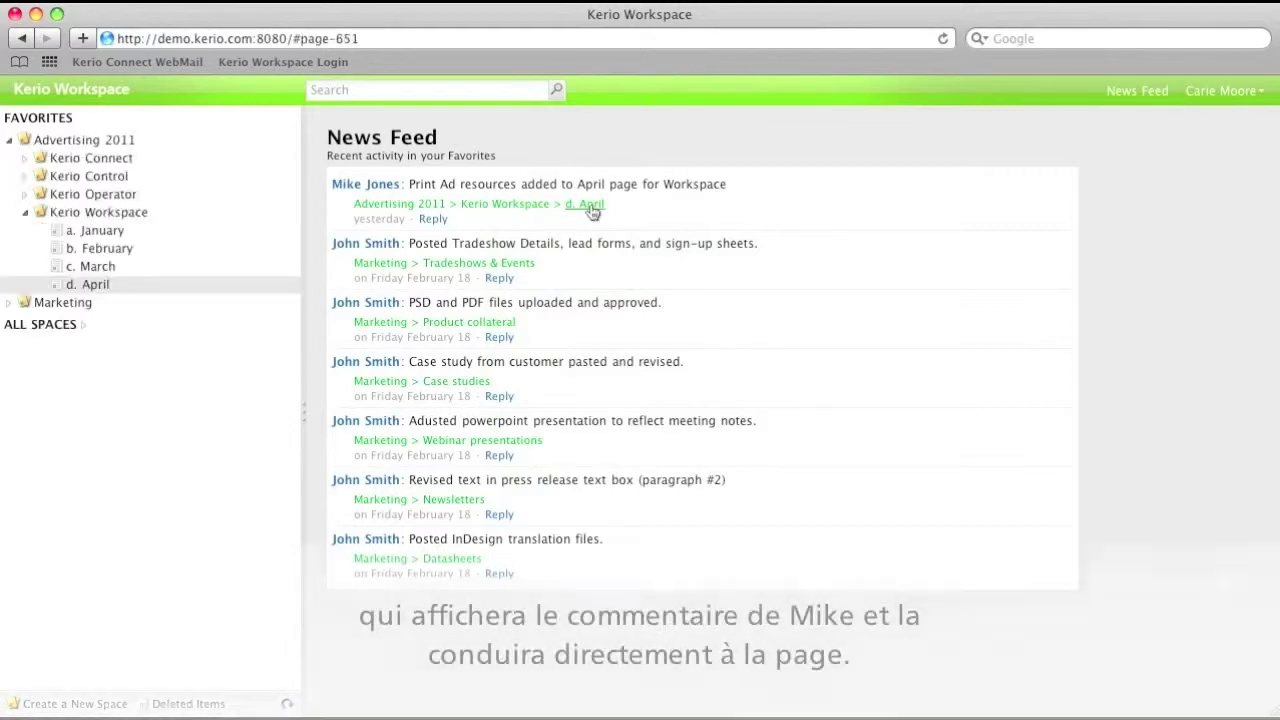
right_click(618, 513)
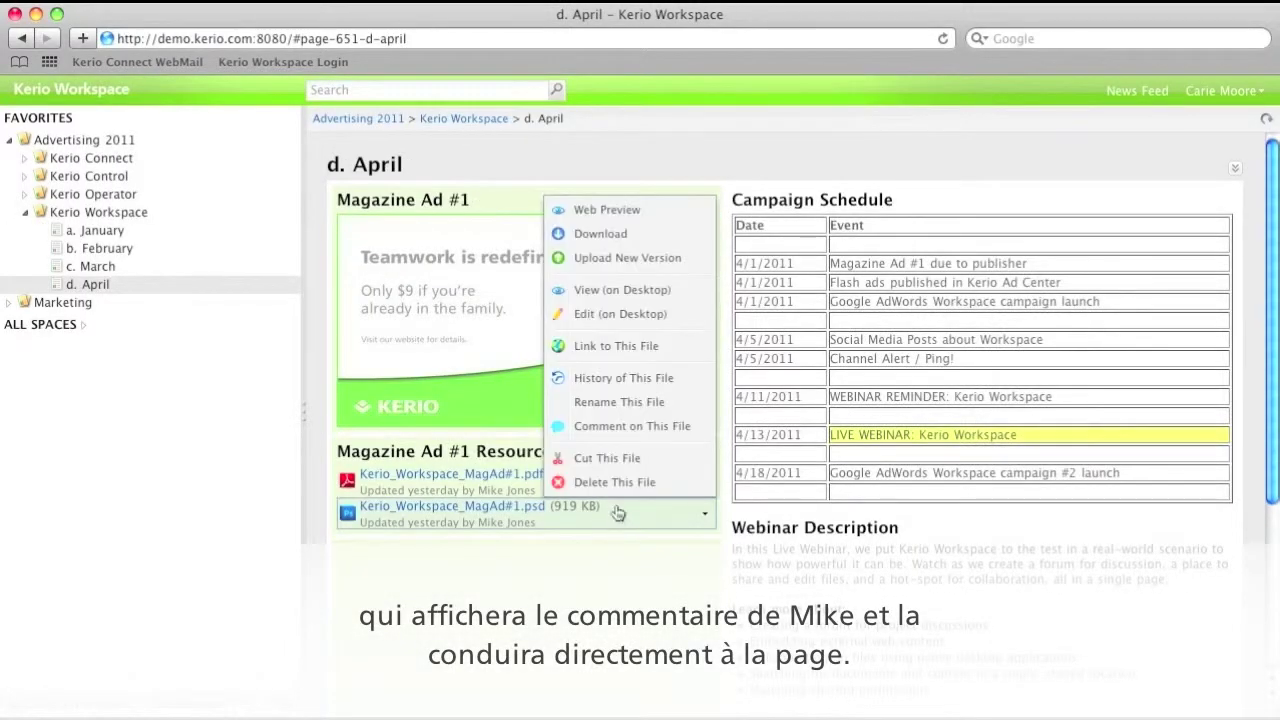
click(631, 237)
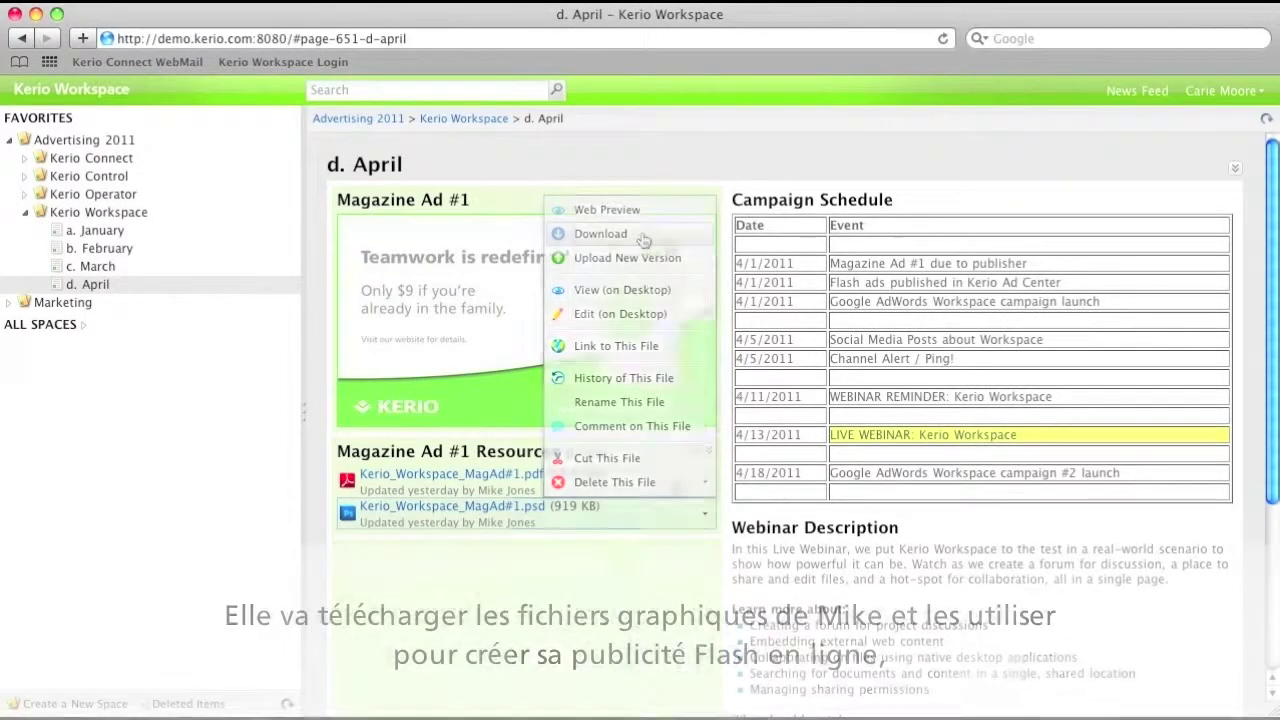
Step: Add a Mashup component below the ad resources containing the Flash ad iframe code
scroll(631, 500, down, 3)
scroll(539, 447, down, 1)
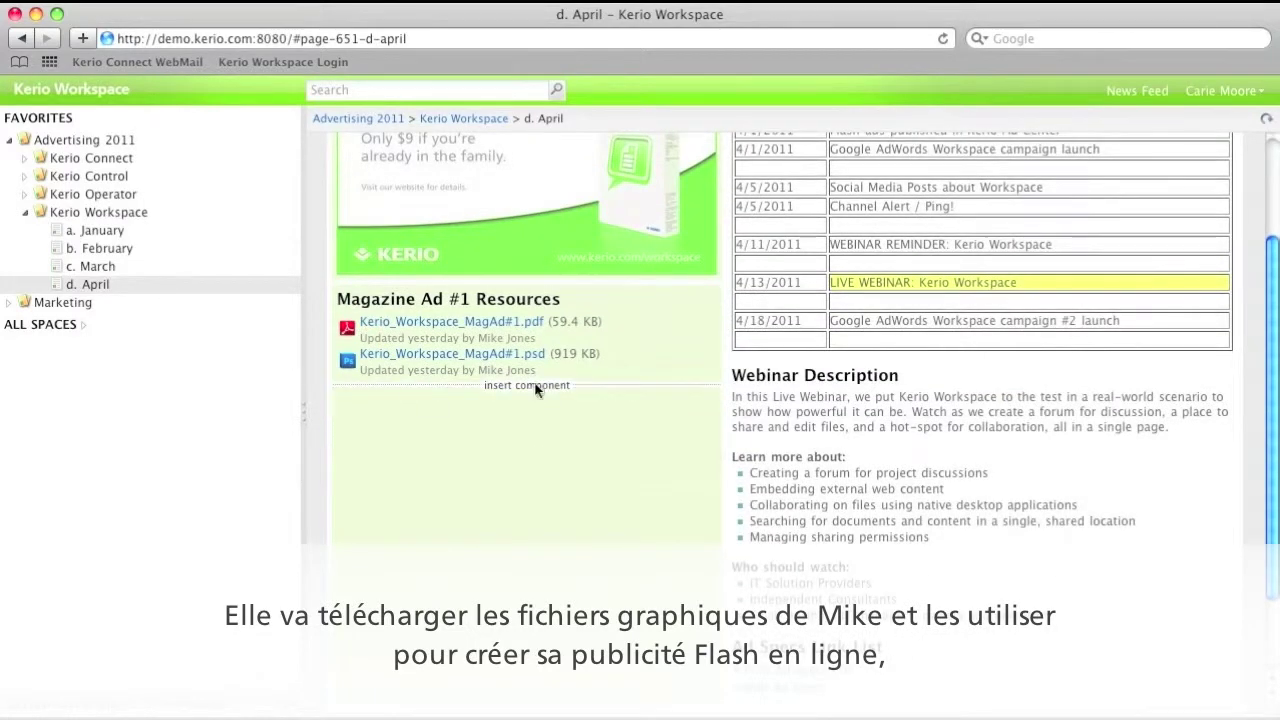
click(535, 387)
click(763, 215)
text(<iframe frameborder="0" height="215" marginheight="0" marginwidth="0"   scrolling="no" src="http://www.mattlovato.com/flashad.swf" width="380"> </iframe>)
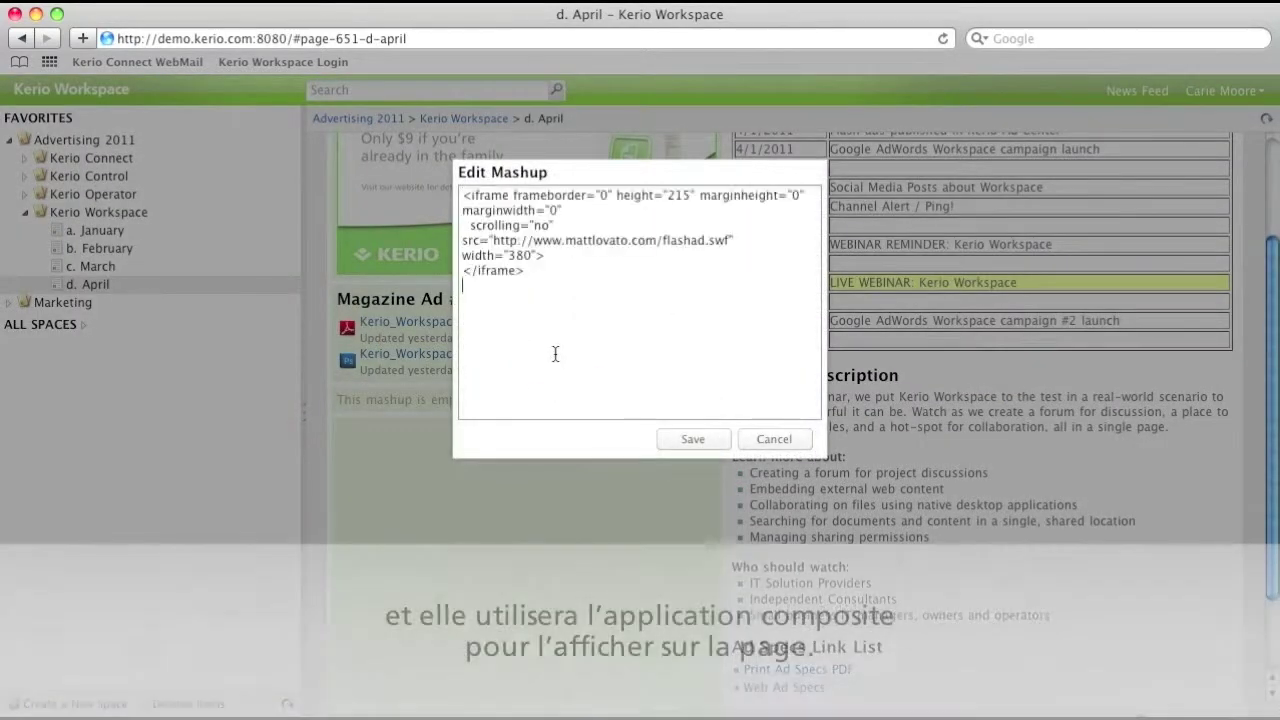
Step: Save the Flash ad mashup and upload its five files into a new file library
click(684, 440)
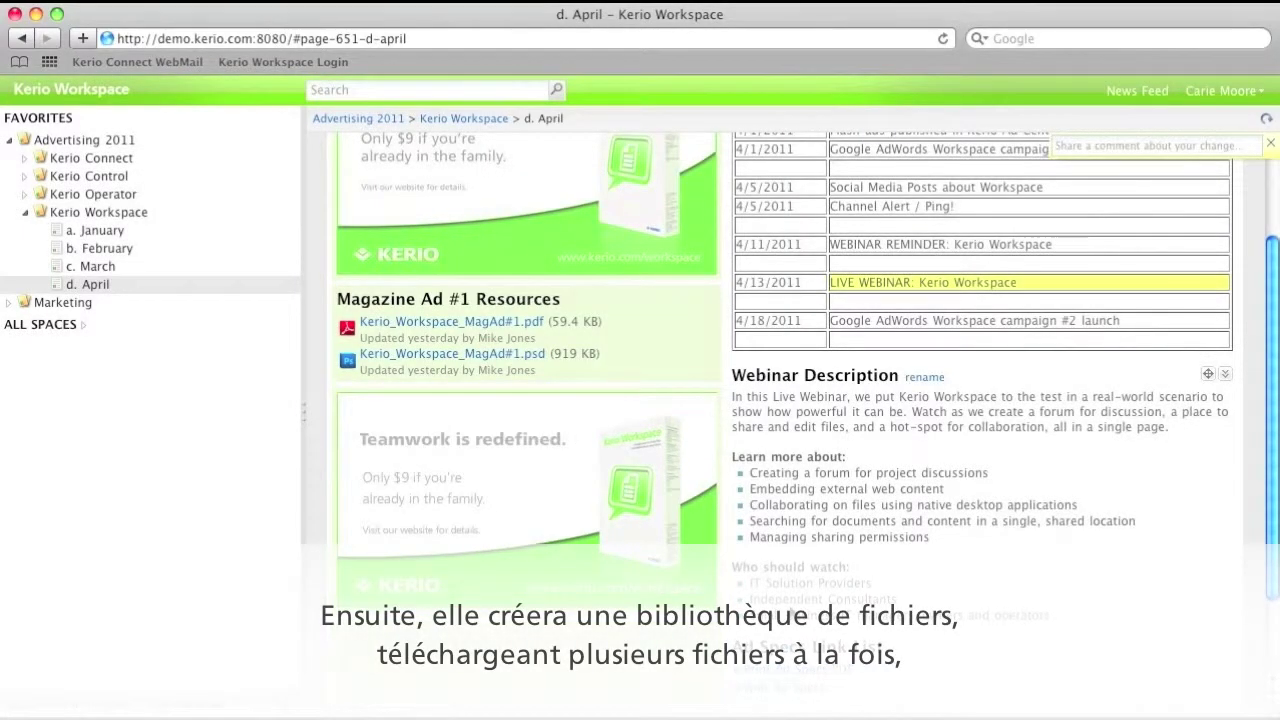
right_click(510, 396)
click(570, 409)
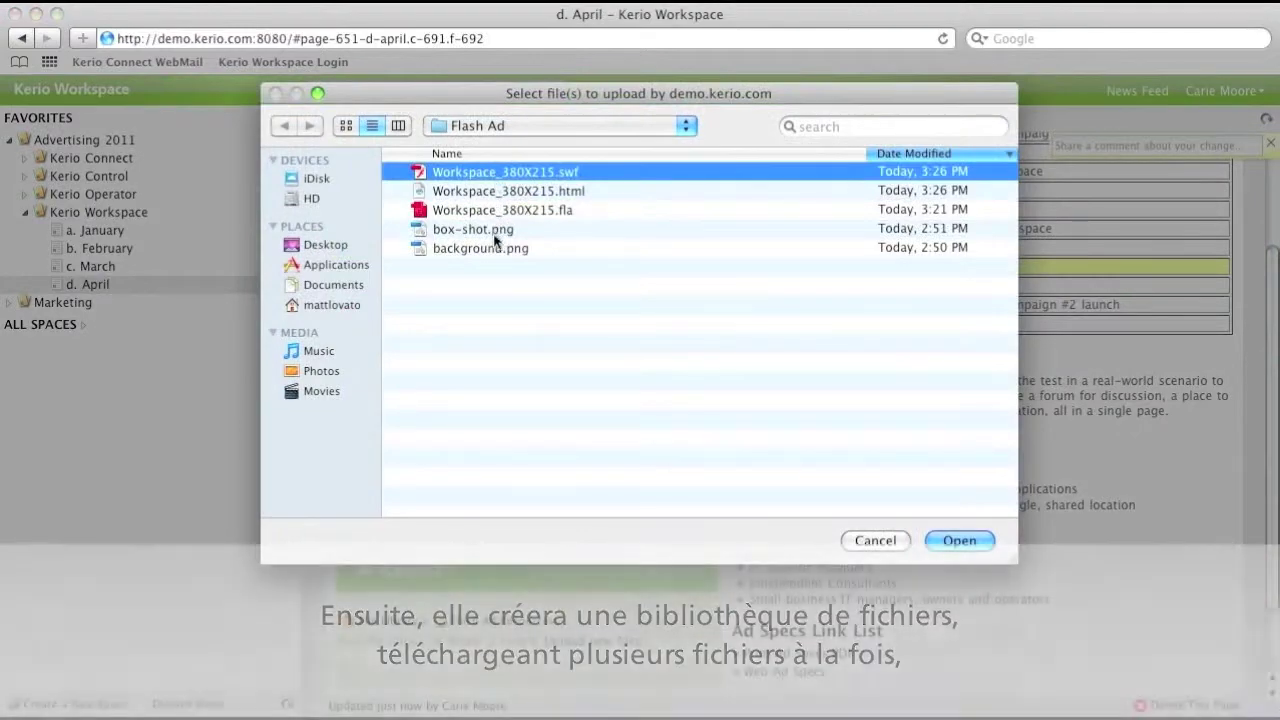
shift+click(493, 242)
key(Return)
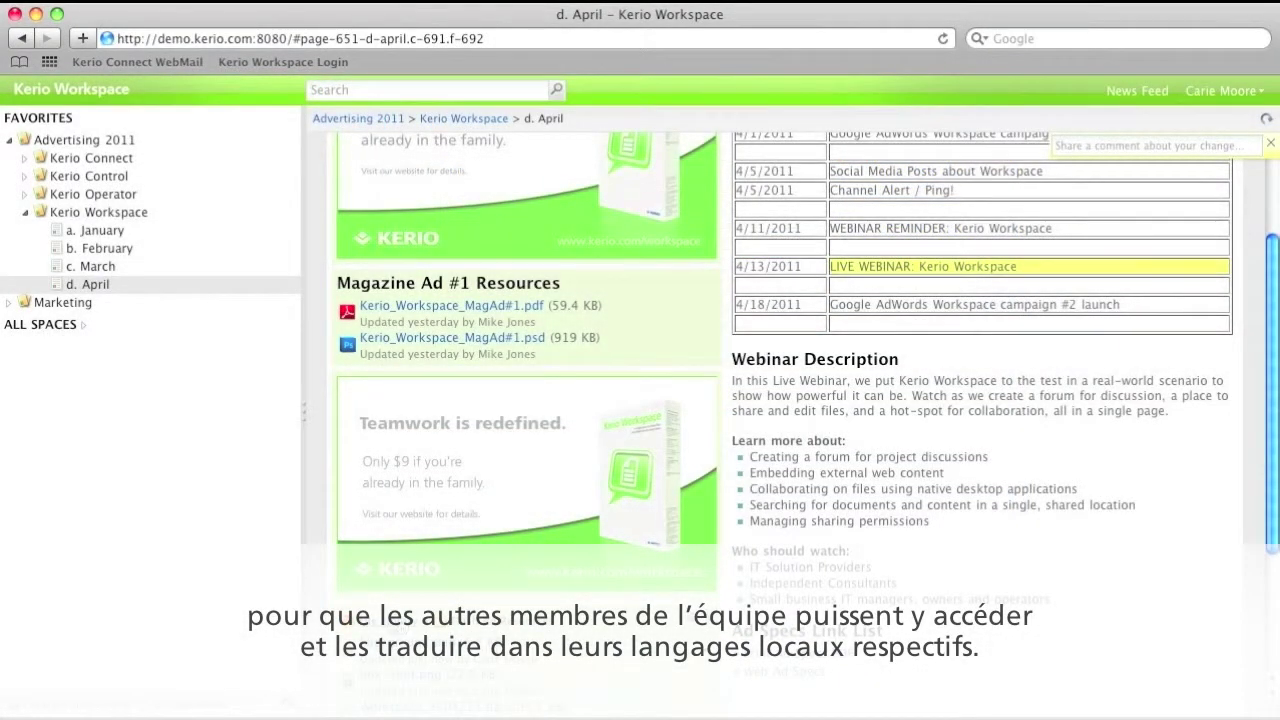
Step: Start a page comment reading 'Flash Ad Resources Uploaded for'
scroll(780, 340, down, 3)
text(Flash Ad Resources Uploaded for)
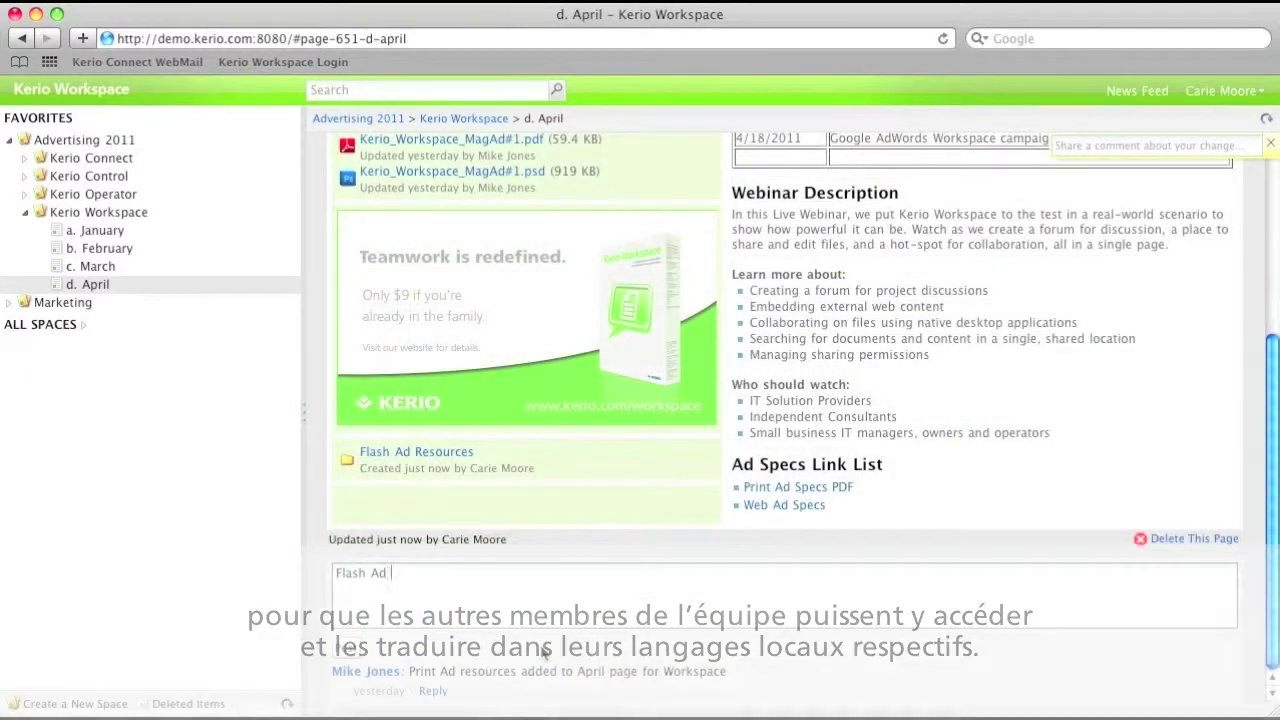